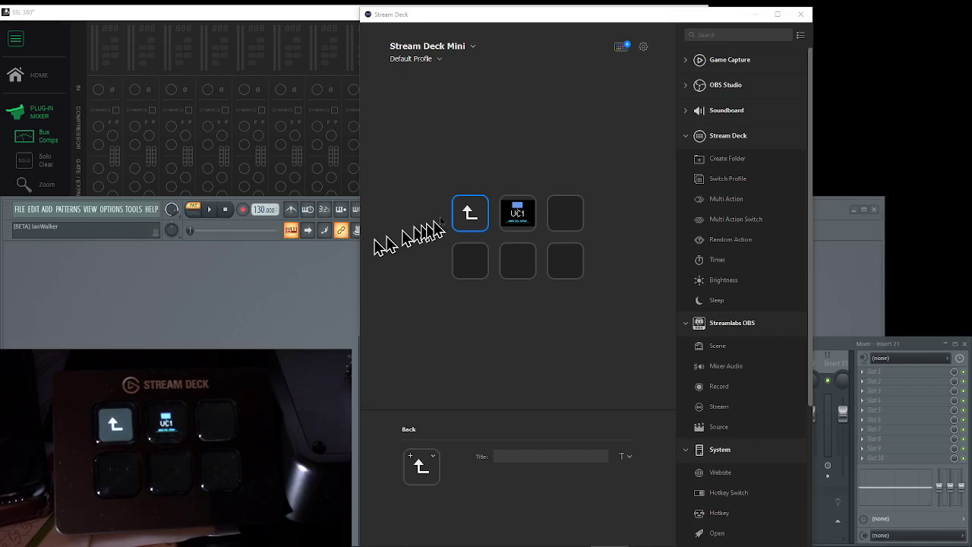
click(468, 216)
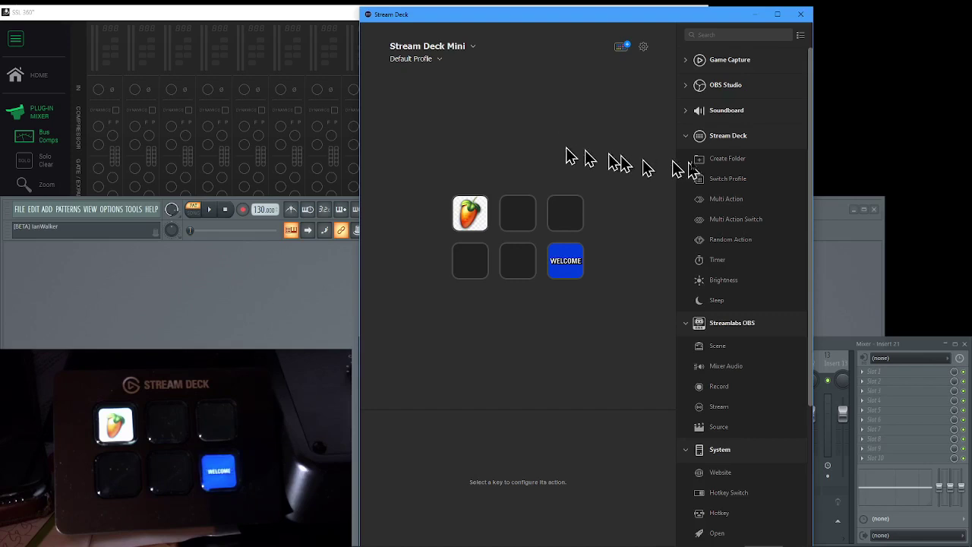
drag(748, 170, 470, 221)
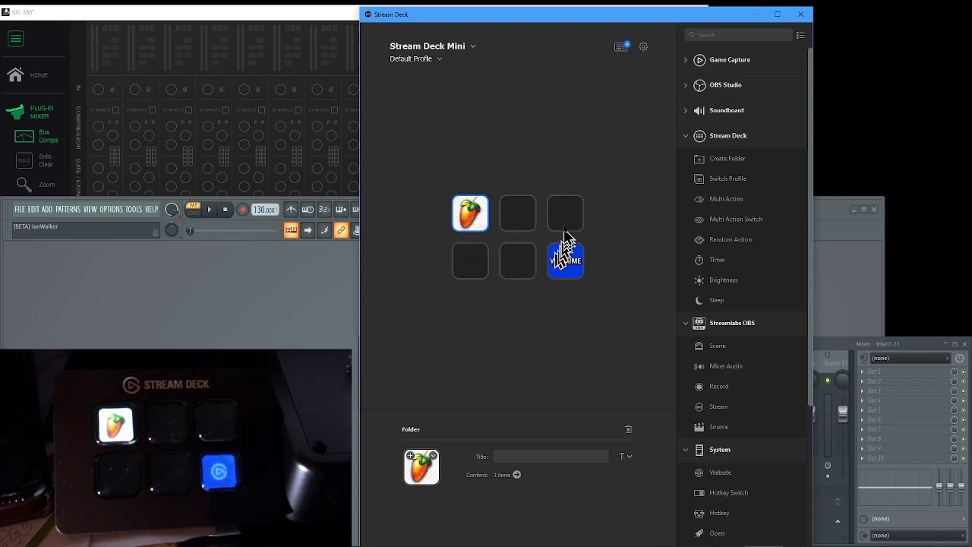
double_click(470, 220)
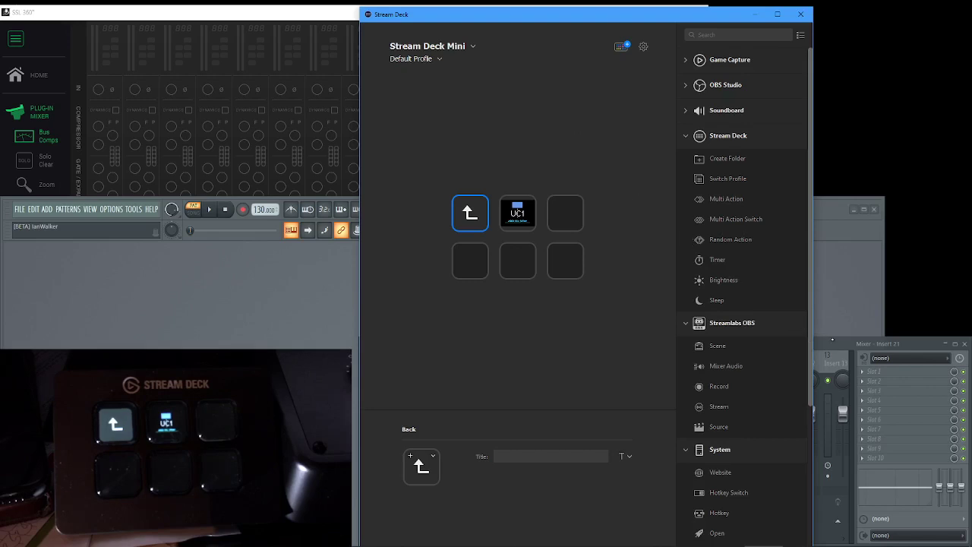
- Bring FL Studio forward and minimise the Stream Deck window
click(828, 345)
mouse_move(828, 347)
mouse_down()
mouse_move(818, 346)
mouse_move(825, 334)
mouse_move(817, 337)
mouse_up()
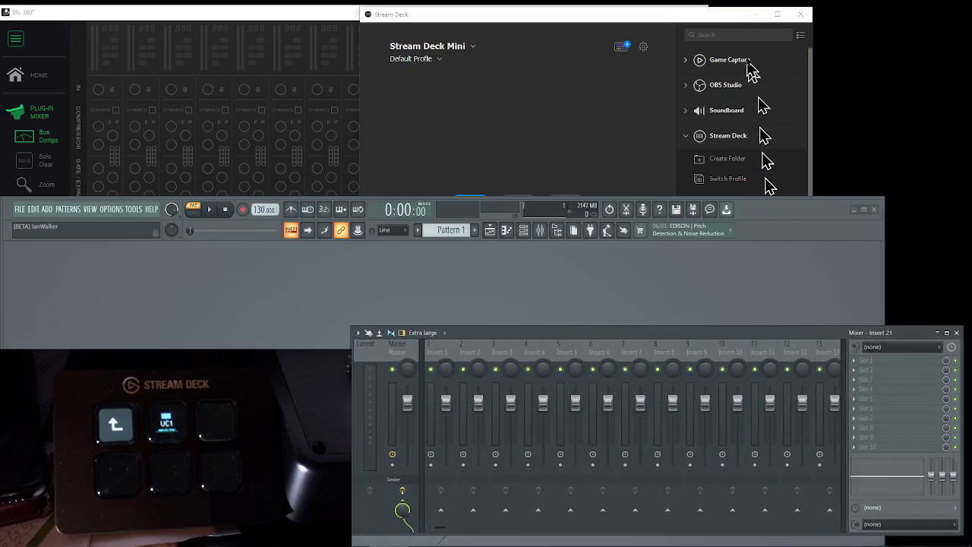
click(760, 17)
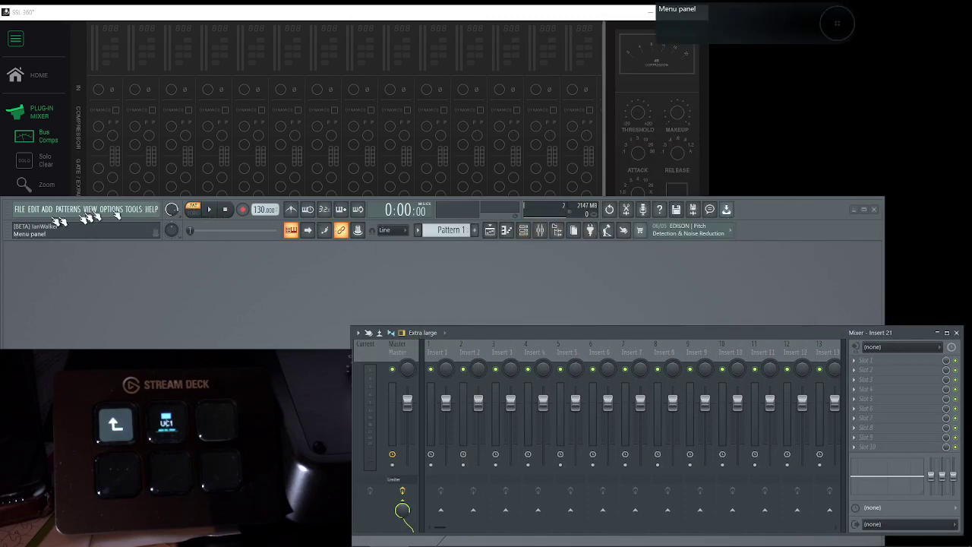
- Create a new FL Studio project from the Basic 808 with limiter template
click(19, 215)
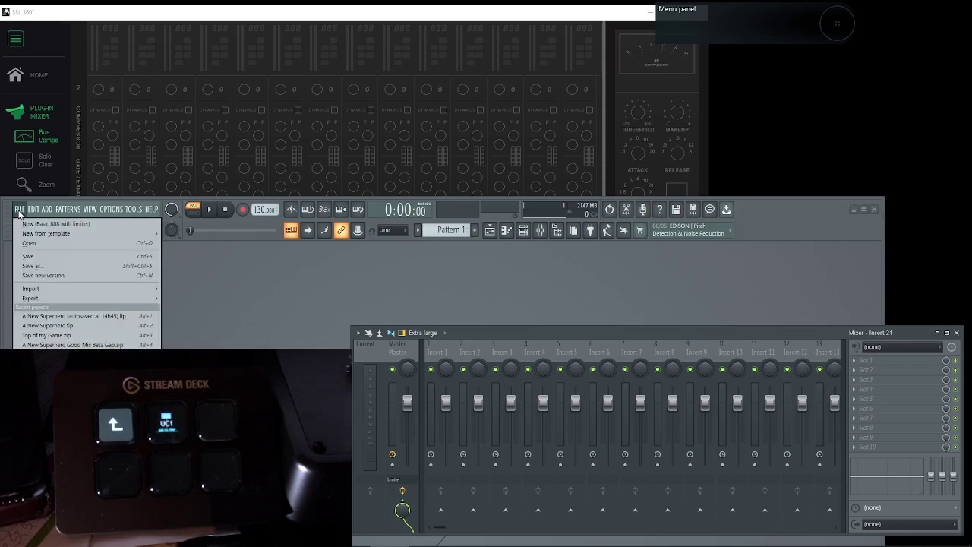
click(36, 227)
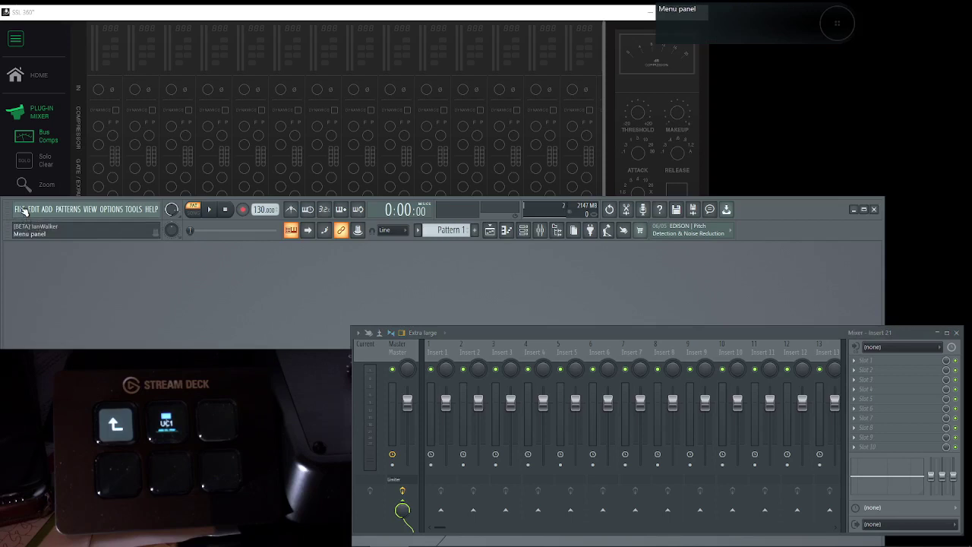
click(20, 211)
click(33, 225)
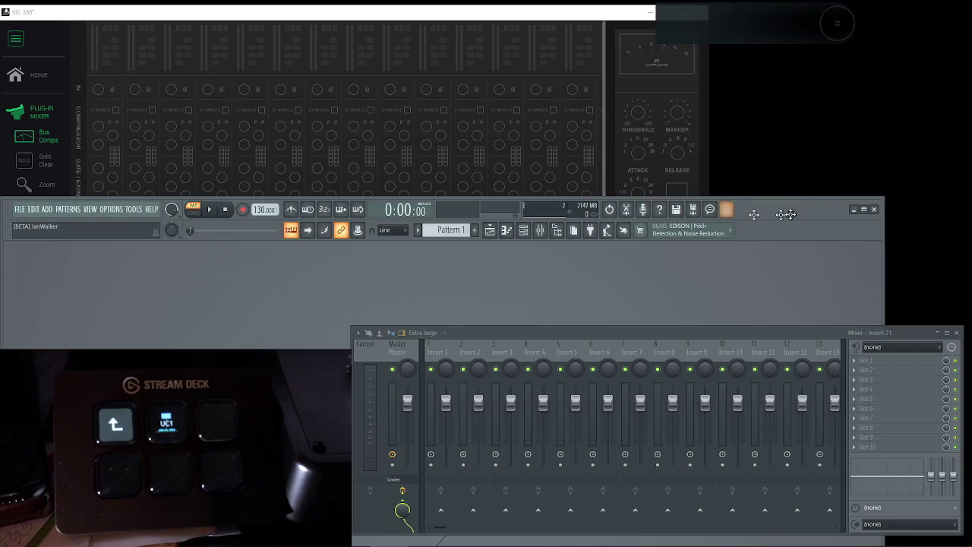
- Move the FL Studio window aside to uncover the SSL 360 mixer
click(854, 209)
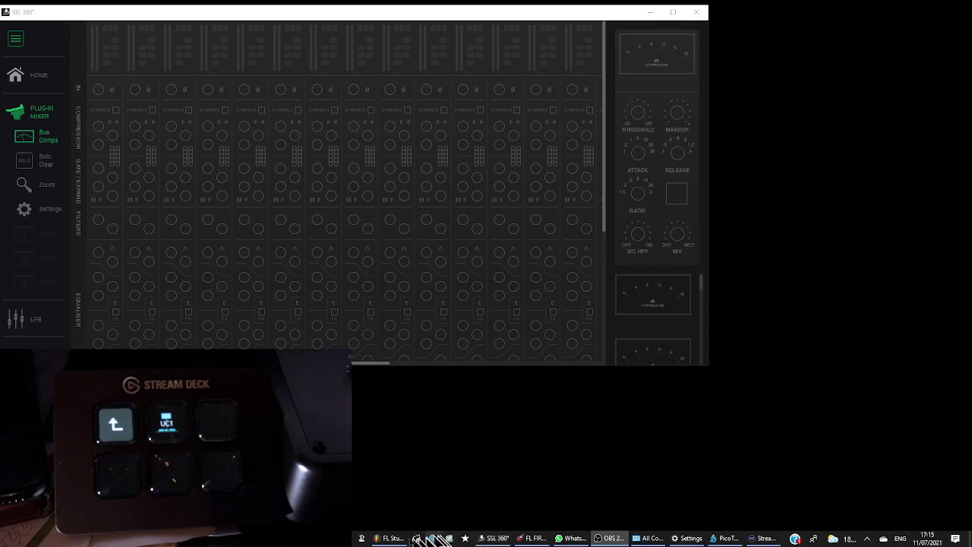
click(389, 538)
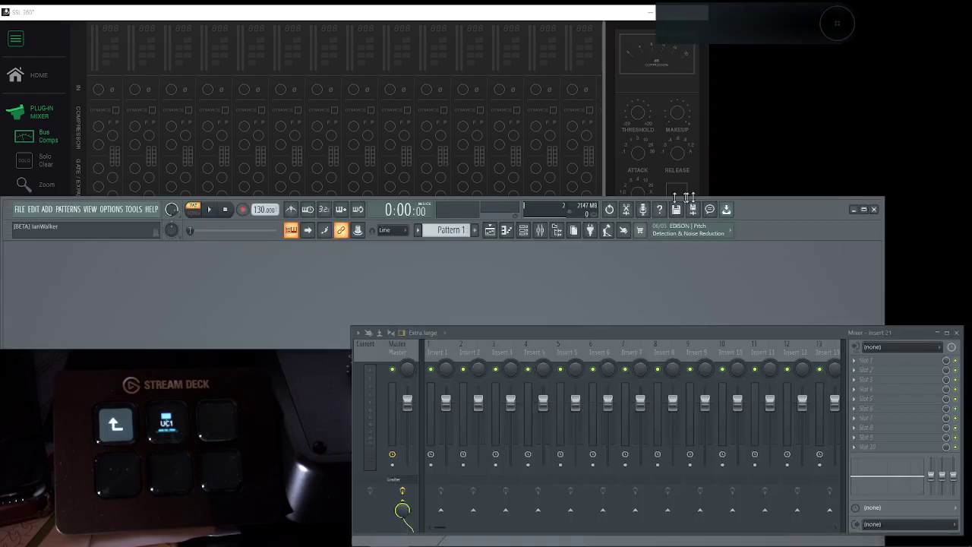
drag(790, 200, 971, 190)
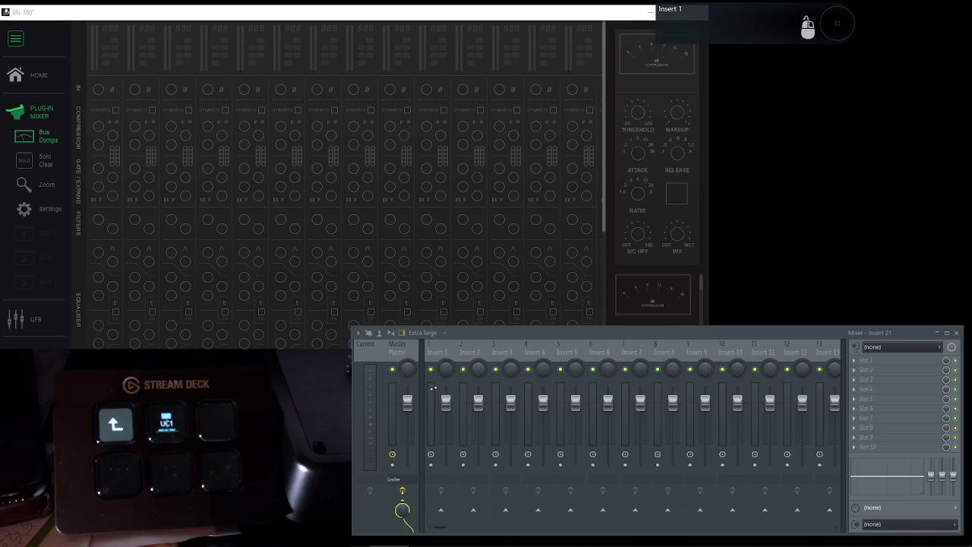
- Select mixer Insert 1 and run UC1, loading SSL Native Channel Strip 2 onto the inserts
click(410, 402)
click(442, 352)
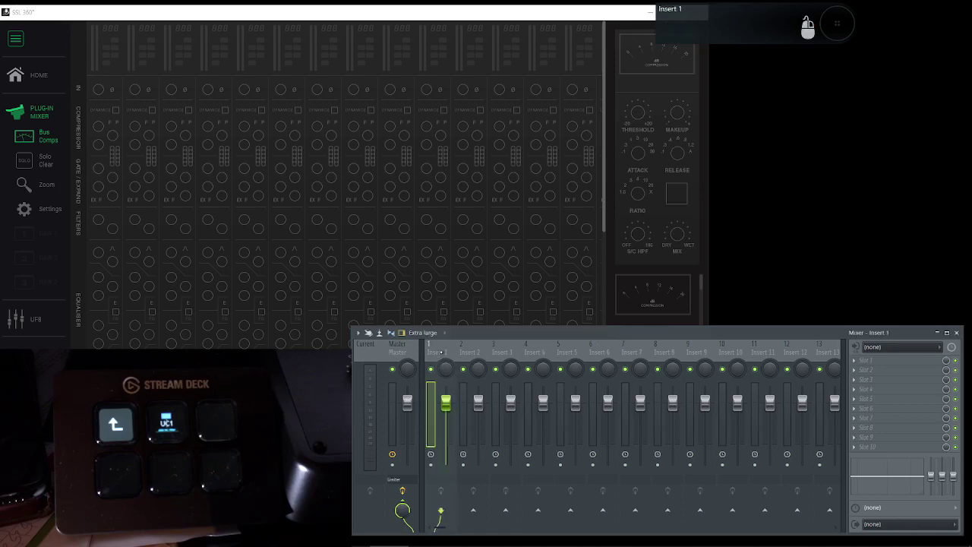
click(444, 398)
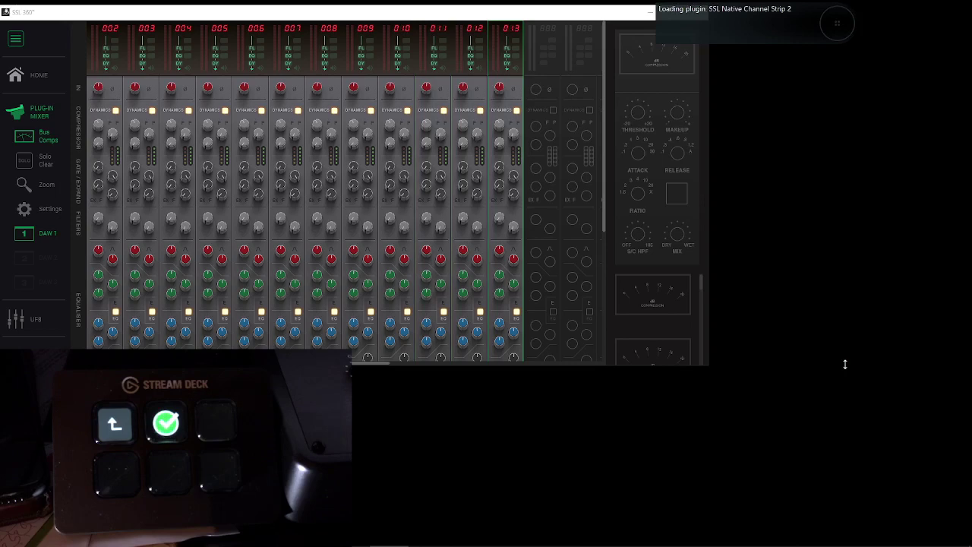
- Switch back to the Stream Deck window with Alt+Tab
key(alt+Tab)
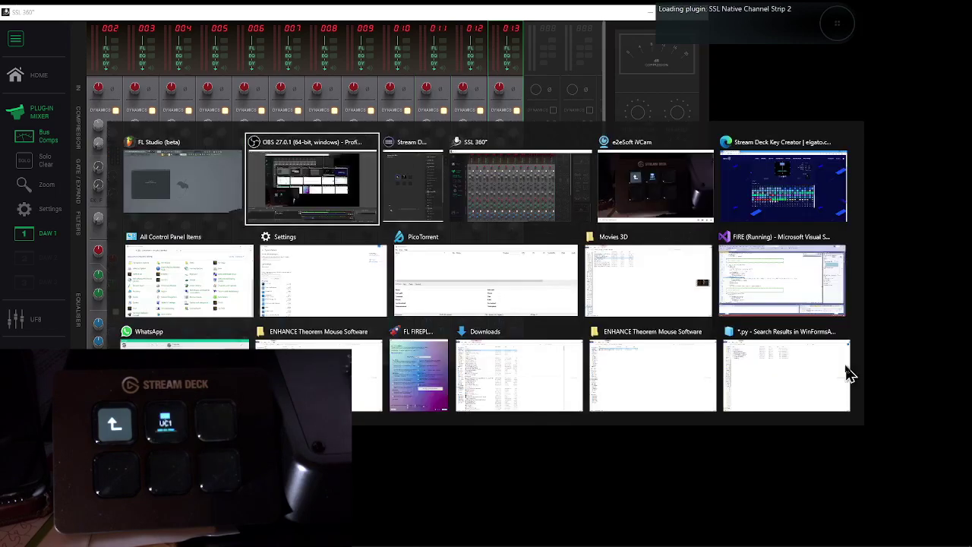
key(Escape)
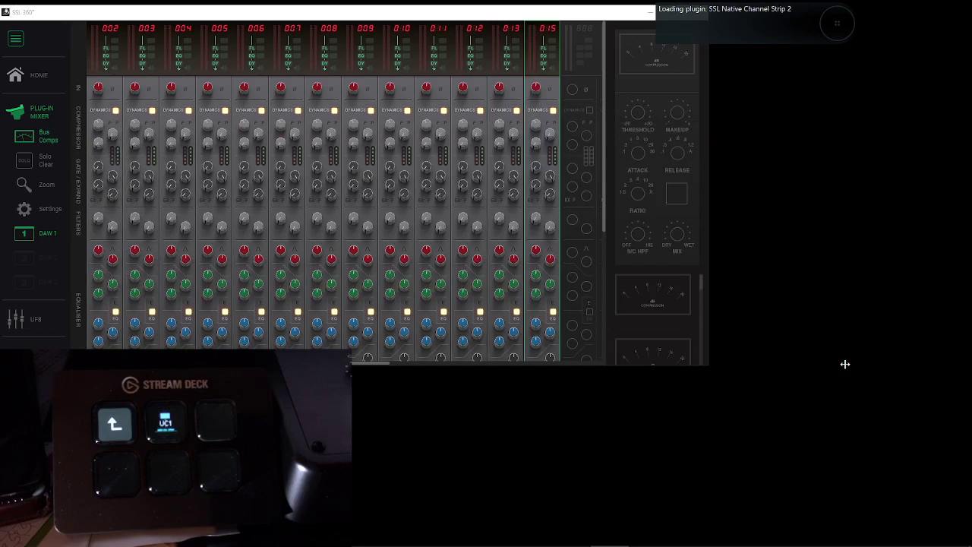
key(alt+Tab)
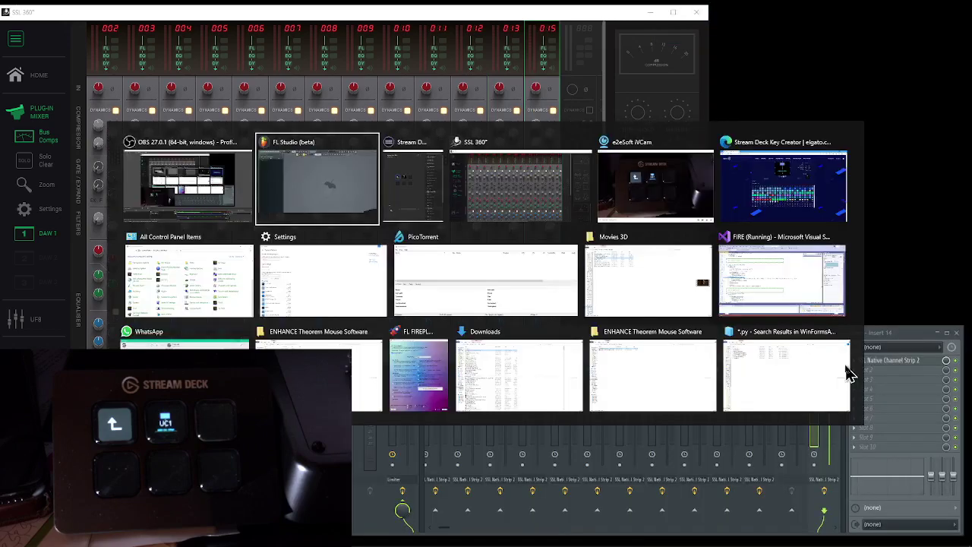
key(alt+Tab)
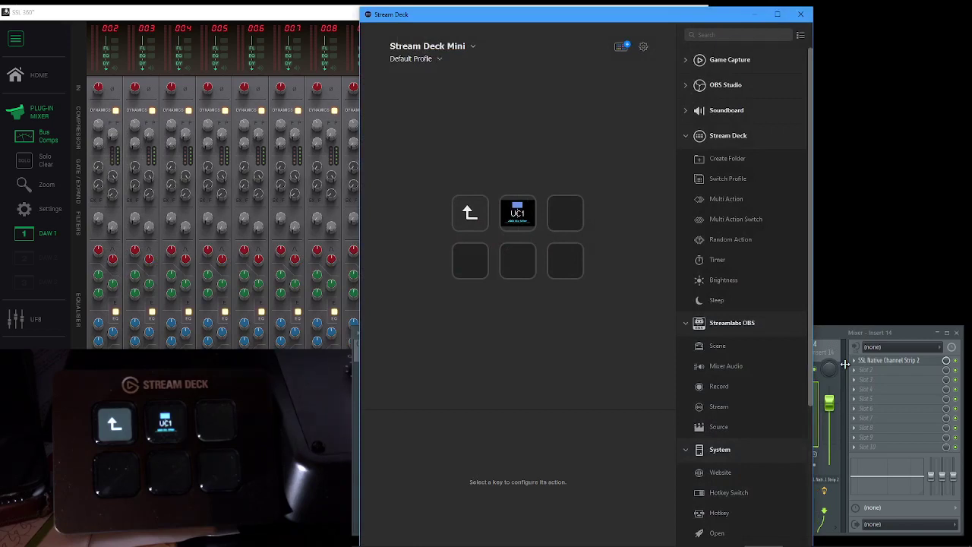
- Open the UC1 multi-action and review its F8, S, S, L, Return, Esc, F9, Right hotkey sequence
click(529, 211)
double_click(524, 214)
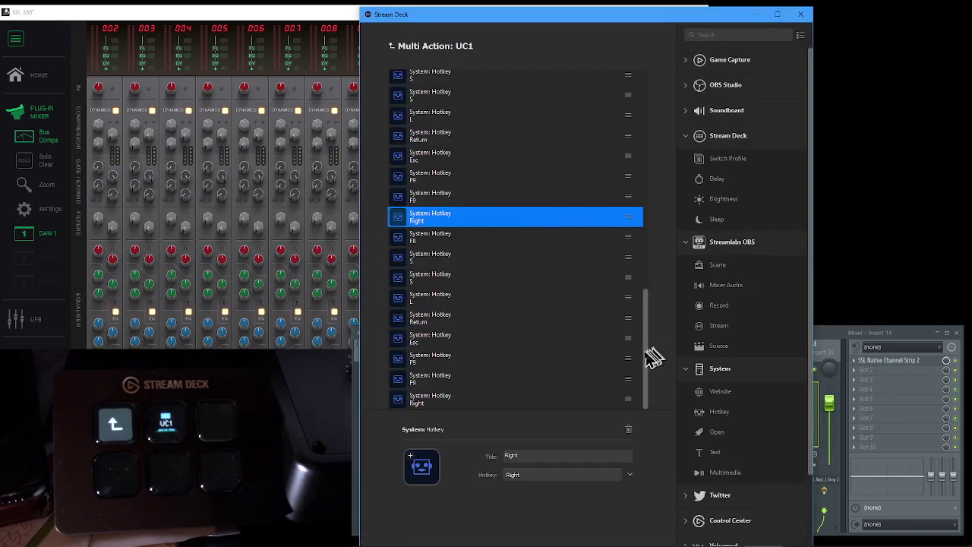
drag(646, 357, 620, 129)
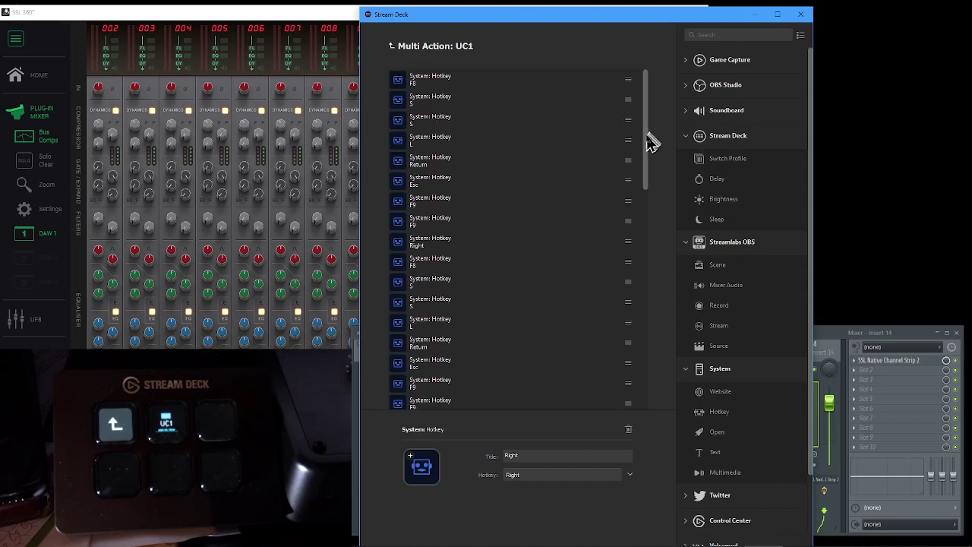
mouse_move(647, 137)
mouse_down()
mouse_move(659, 381)
mouse_move(647, 223)
mouse_move(619, 125)
mouse_move(652, 393)
mouse_move(651, 141)
mouse_up()
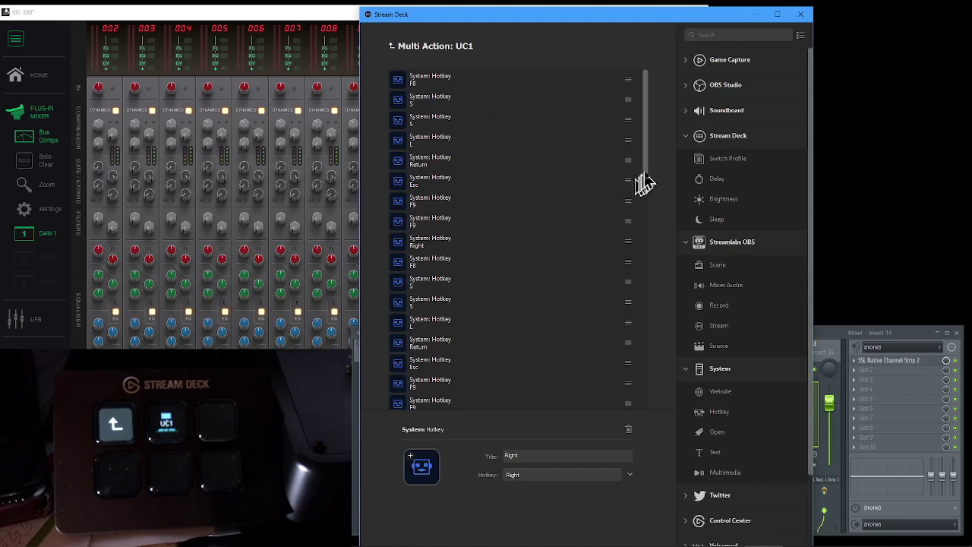
drag(644, 183, 651, 391)
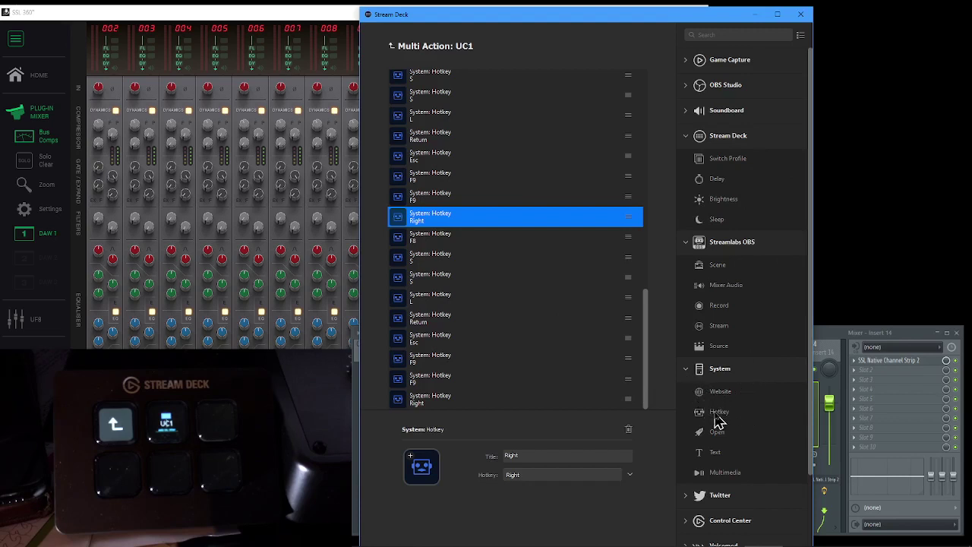
drag(717, 422, 521, 406)
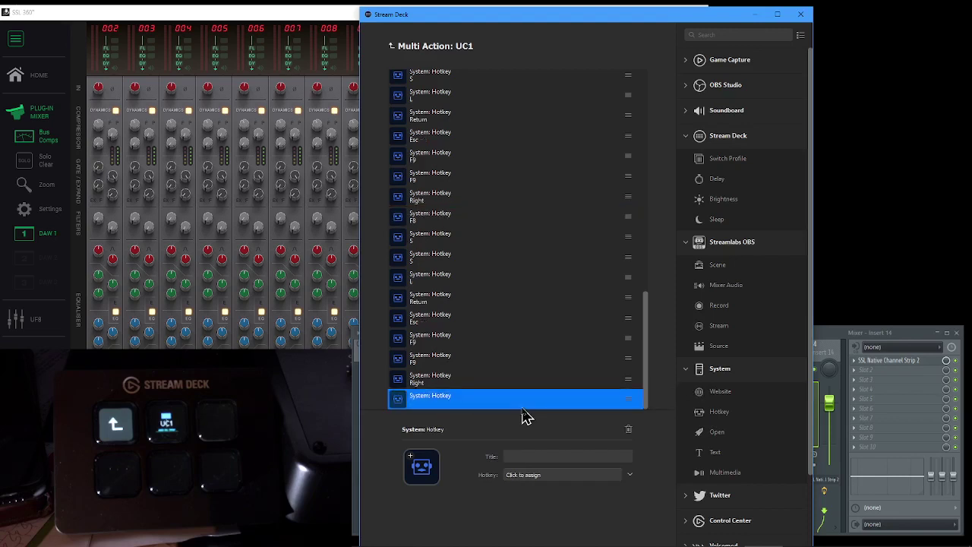
click(572, 477)
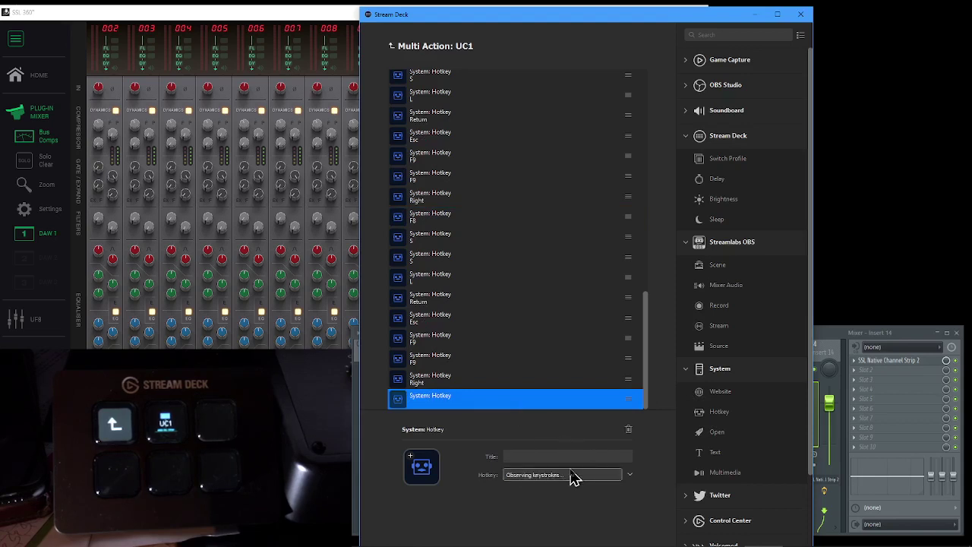
key(Return)
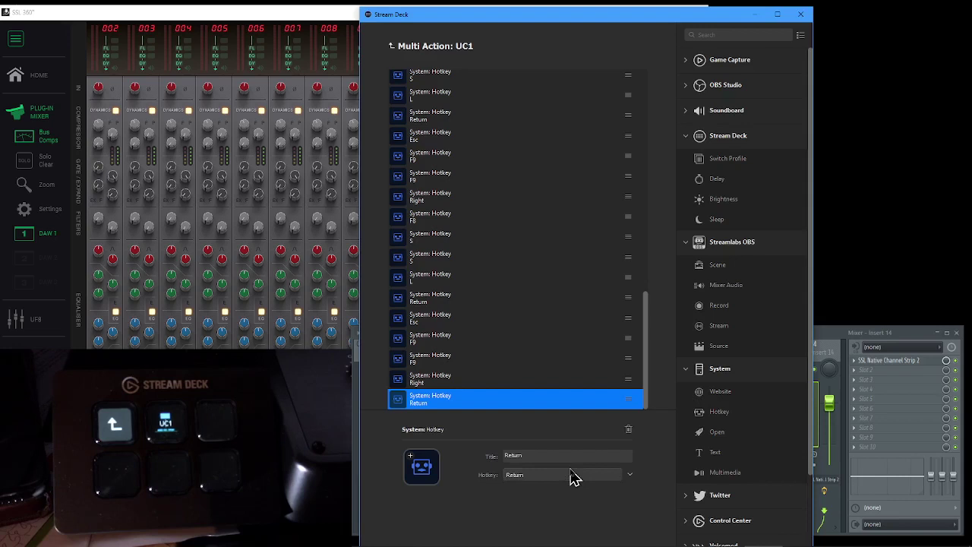
click(628, 430)
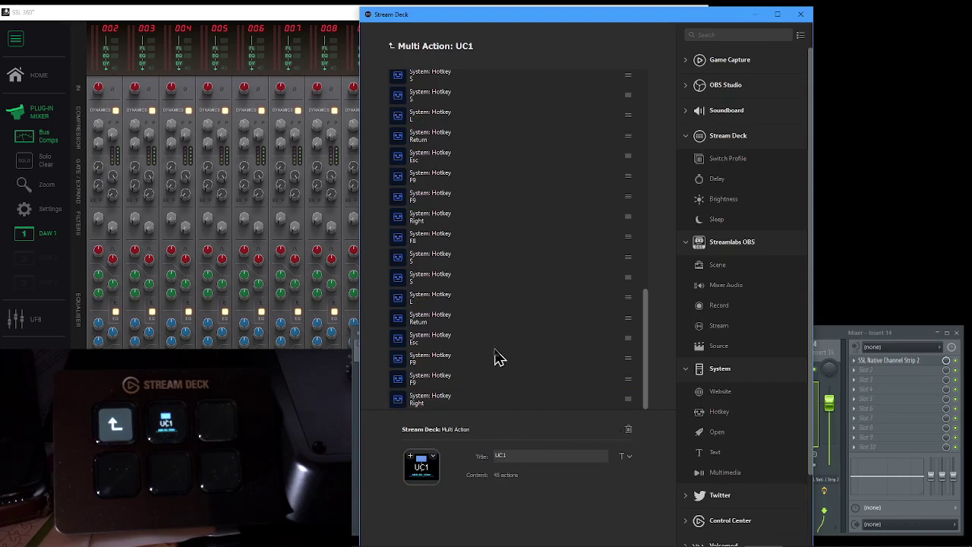
- Close the UC1 editor and exit the FL Studio folder to the Default Profile's top-level keys
click(392, 46)
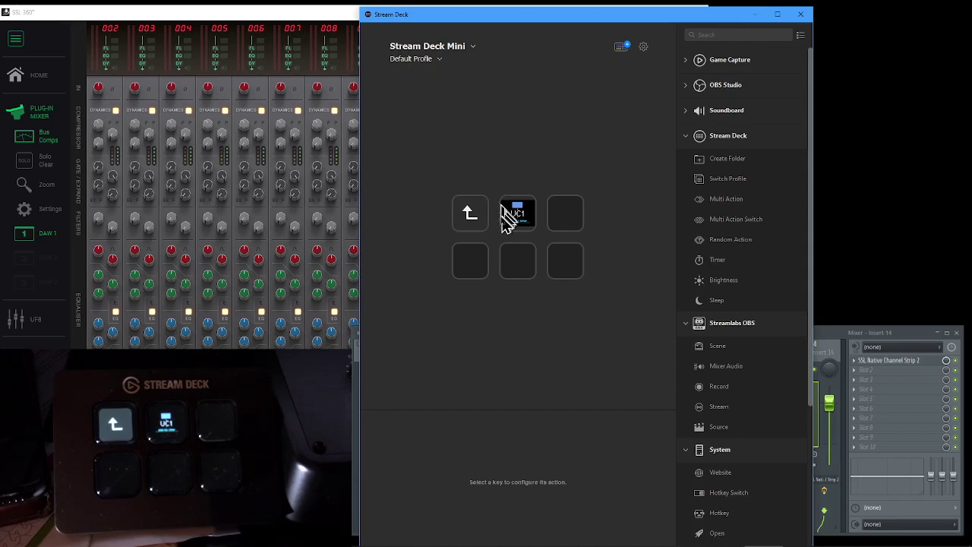
click(480, 224)
double_click(480, 223)
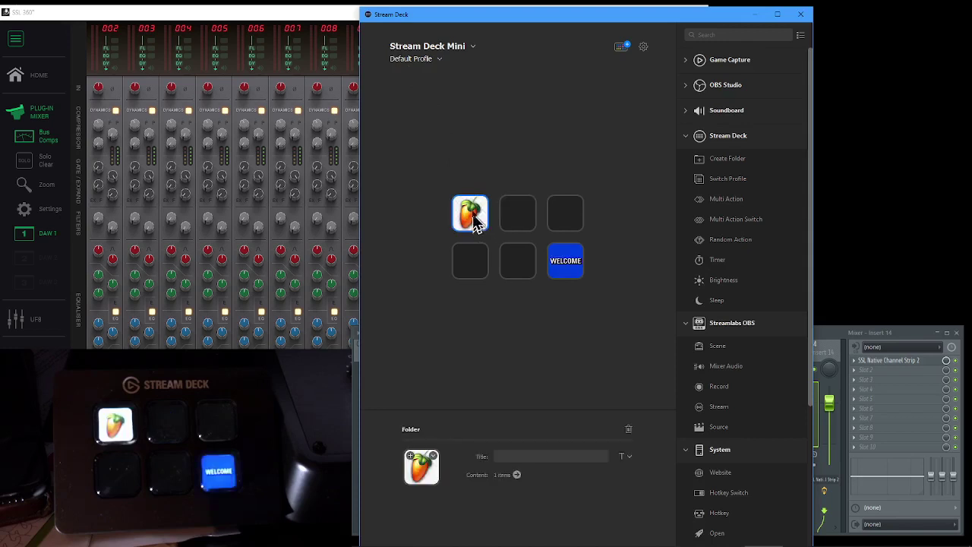